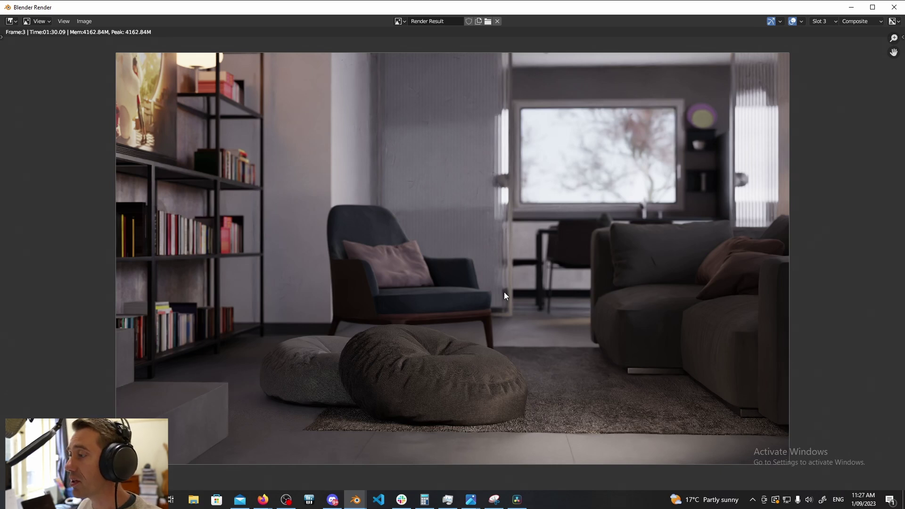
# Step: Review the apartment scene's light-path limits (total 4, diffuse 1) in Blender, then open the bounce-test sheet
pyautogui.moveTo(356, 500)
pyautogui.click(321, 461)
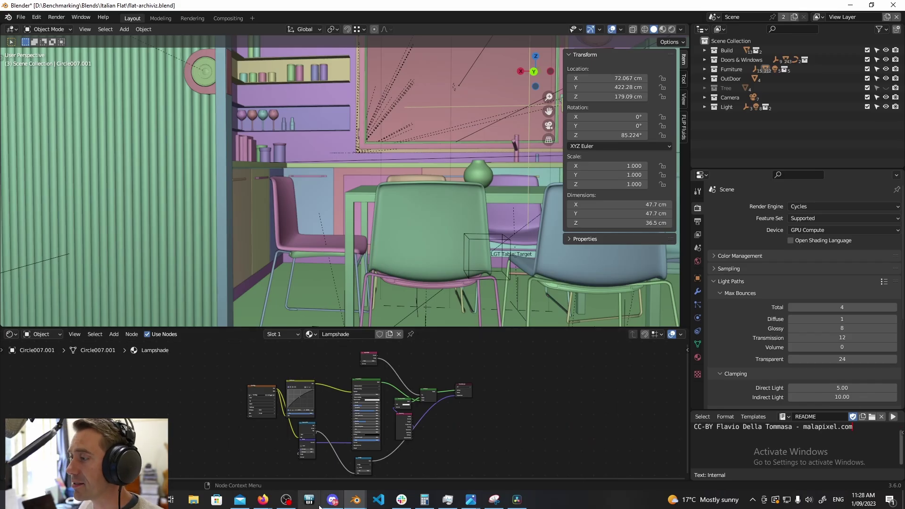
pyautogui.click(269, 502)
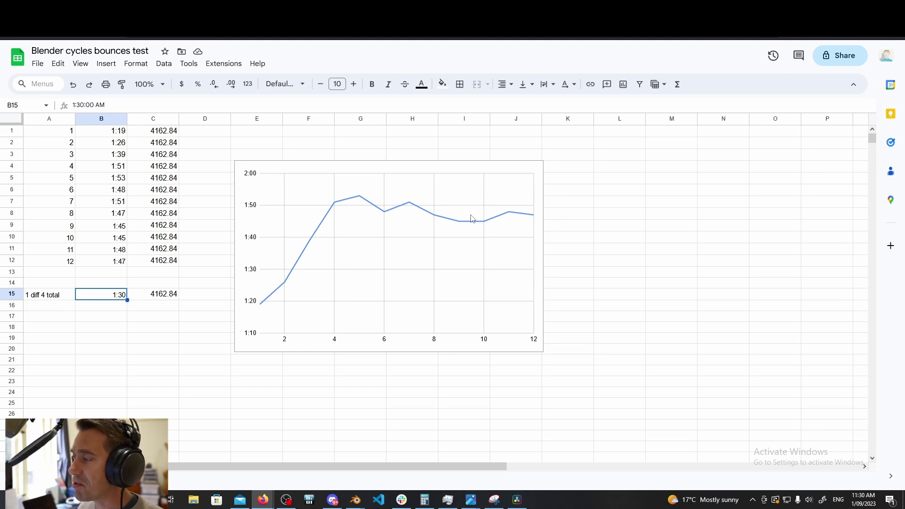
# Step: Check the render-time chart's 1:30 result for '1 diff 4 total', then bring up Resolve's 'bounces' project
pyautogui.click(517, 500)
# Step: View render clip 01 full screen in the viewer, then leave full screen
pyautogui.click(47, 247)
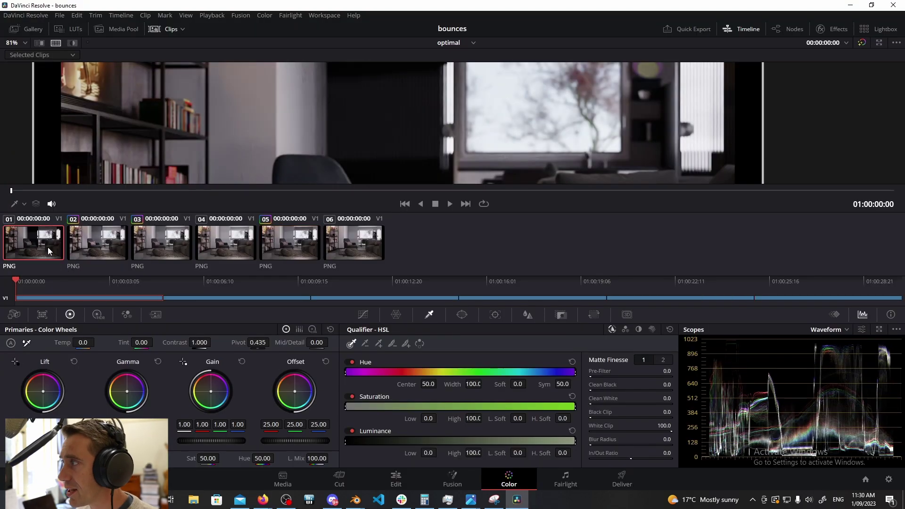
pyautogui.press('p')
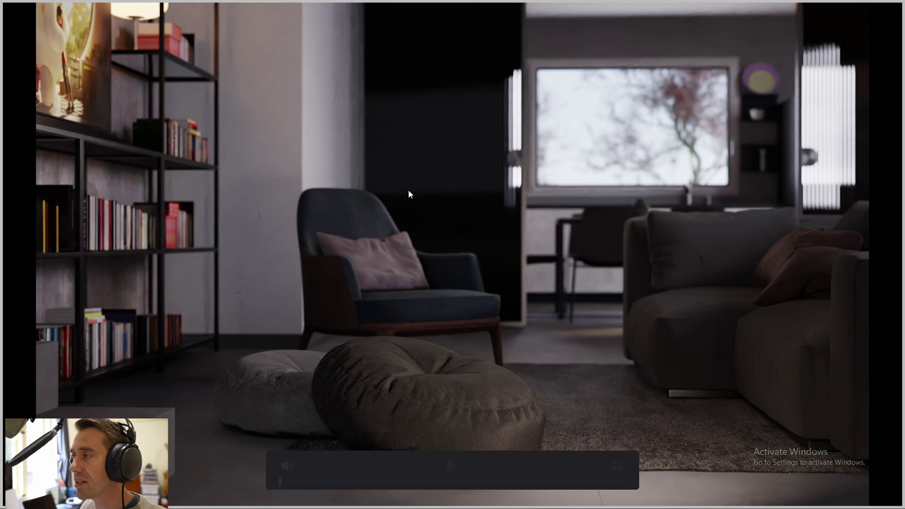
pyautogui.moveTo(466, 244)
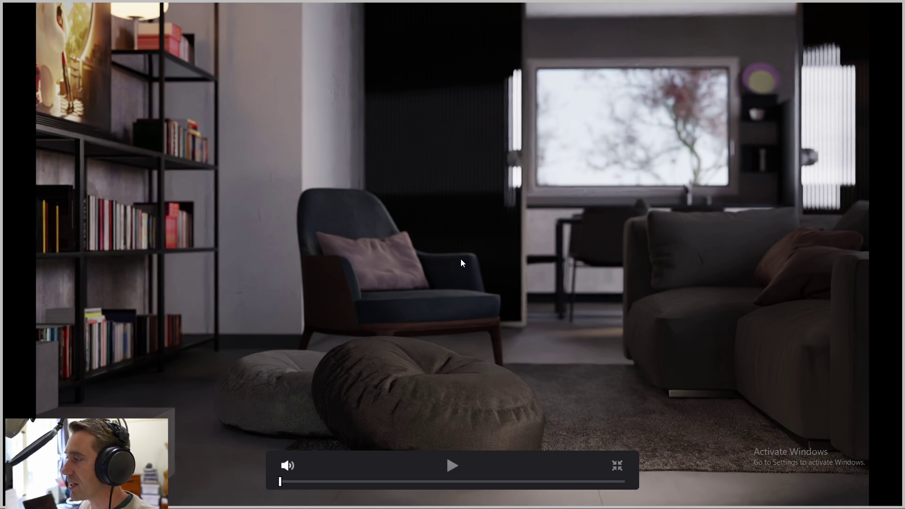
pyautogui.press('Escape')
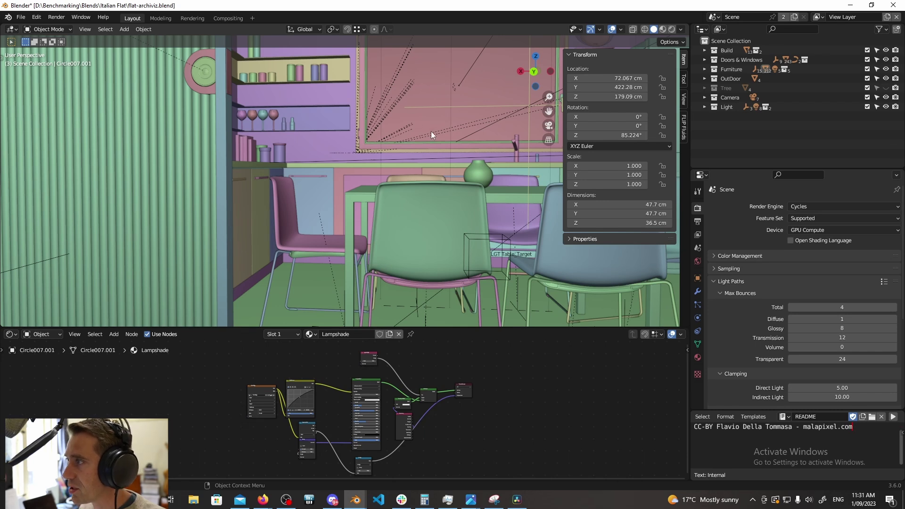
# Step: Orbit the apartment model for a close look at the wall, then return to the full-screen render
pyautogui.moveTo(431, 131); pyautogui.dragTo(277, 166, button='middle')
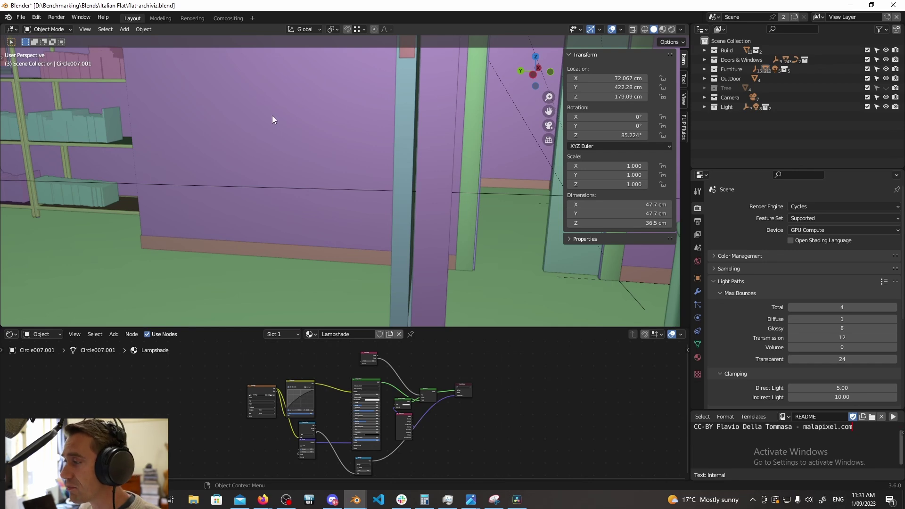
pyautogui.click(517, 500)
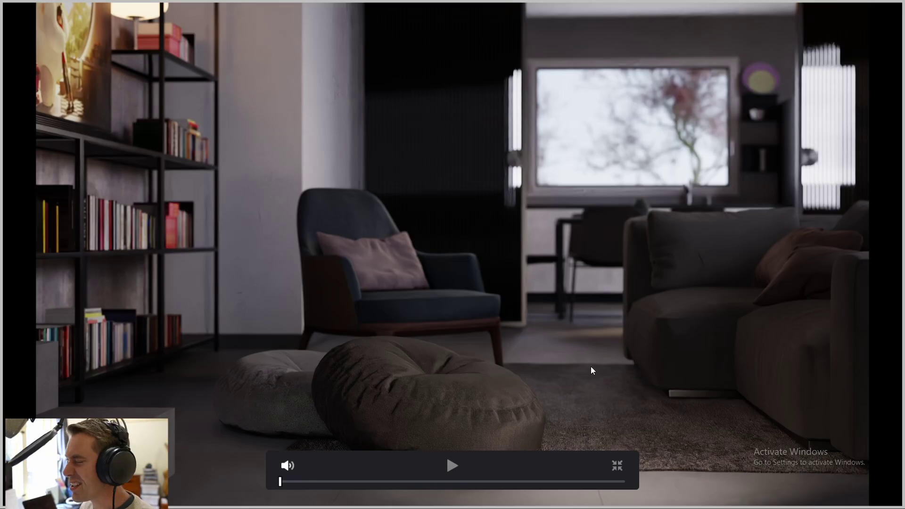
# Step: View render clip 02 full screen, then switch to the brighter clip 04
pyautogui.hotkey('alt', 'Tab')
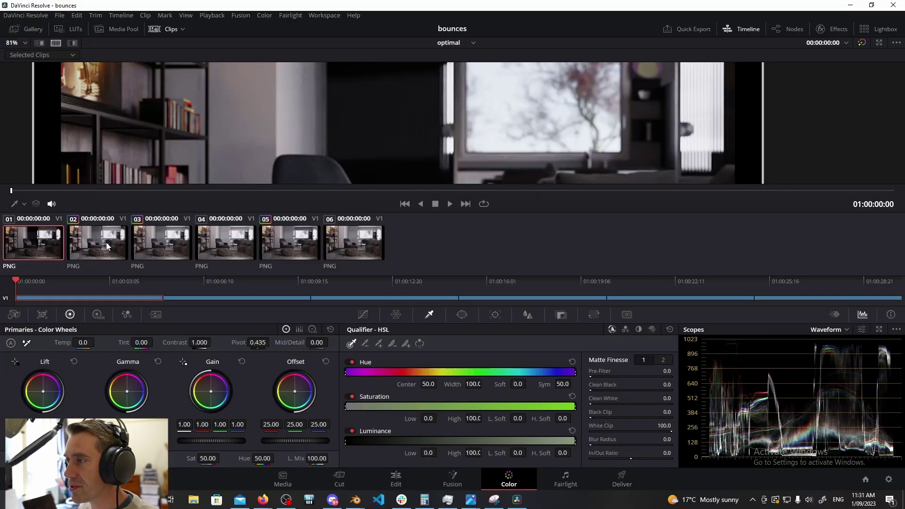
pyautogui.click(108, 244)
pyautogui.hotkey('alt', 'Tab')
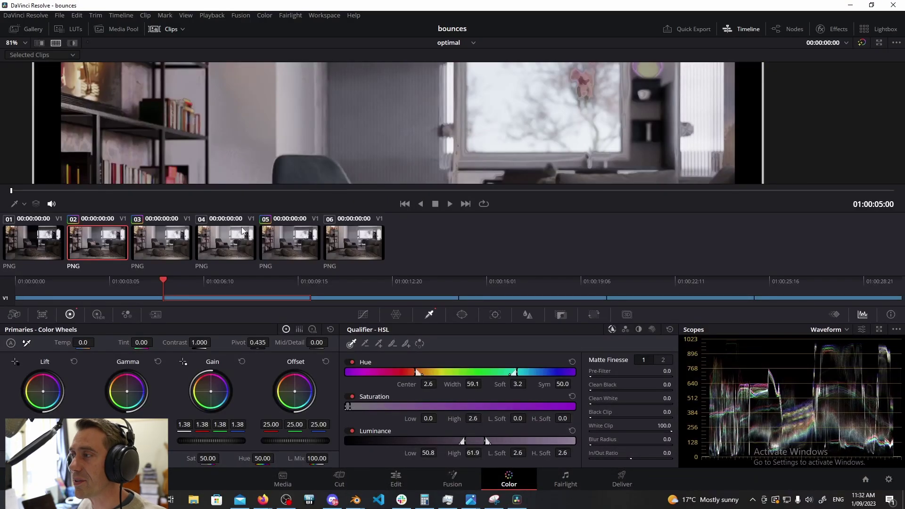
pyautogui.click(242, 233)
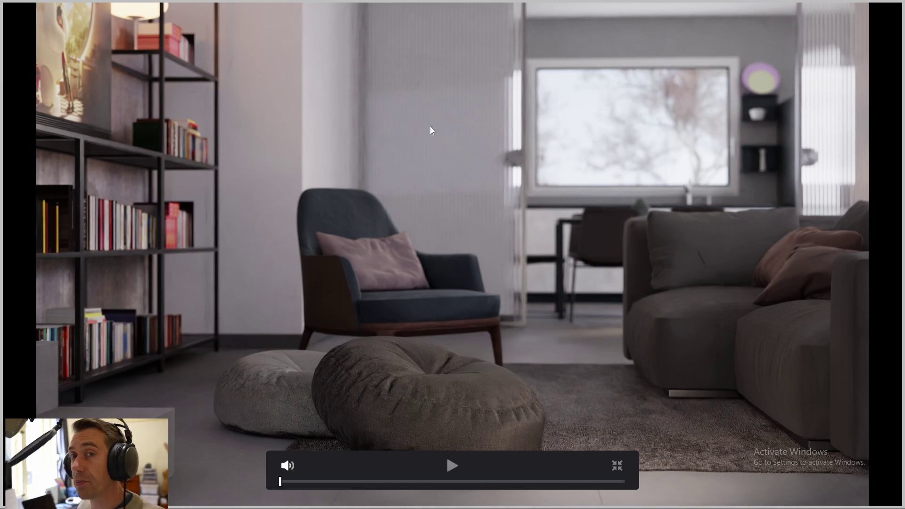
# Step: Compare render clips 02 and 04 in split screen with the Waveform scope showing
pyautogui.press('Escape')
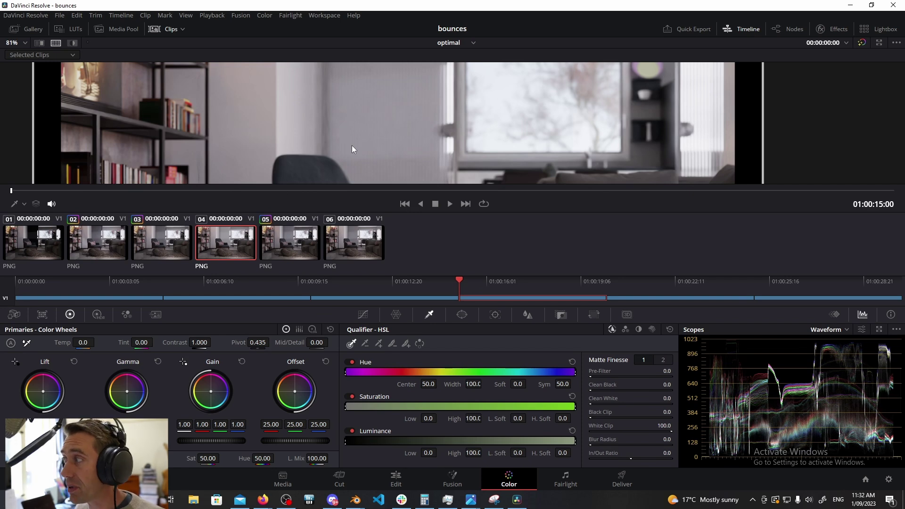
pyautogui.scroll(-3, 395, 145)
pyautogui.click(94, 246)
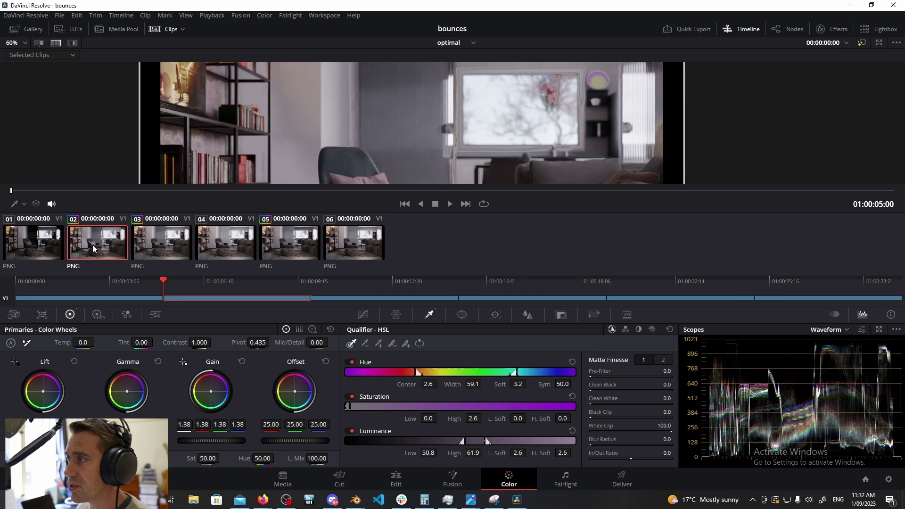
pyautogui.keyDown('ctrl'); pyautogui.click(234, 242); pyautogui.keyUp('ctrl')
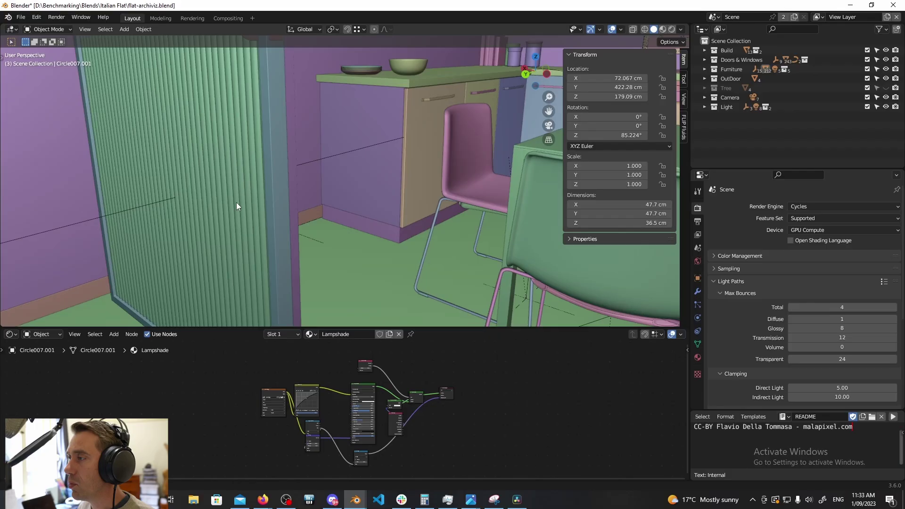
pyautogui.moveTo(236, 202); pyautogui.dragTo(186, 188, button='middle')
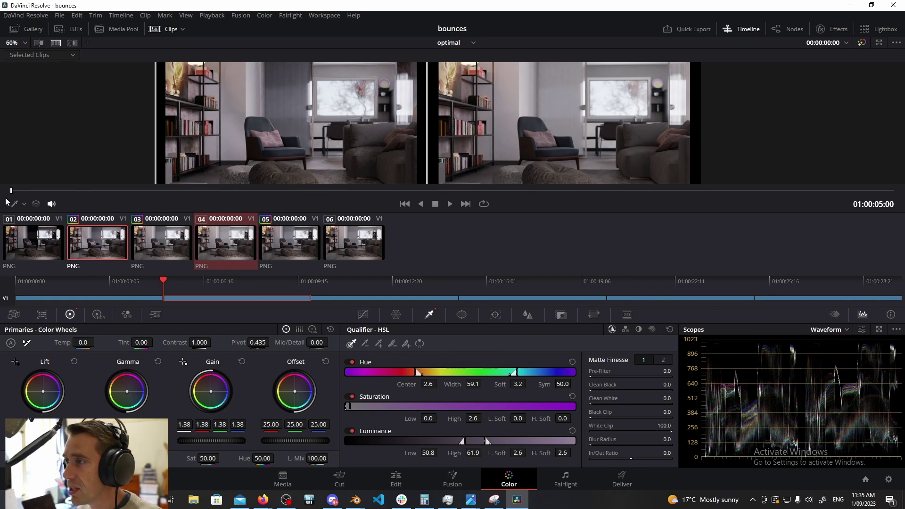
# Step: Overlay the qualifier matte and resample clip 04's qualifier to a 1.0 hue centre
pyautogui.click(23, 204)
pyautogui.click(23, 231)
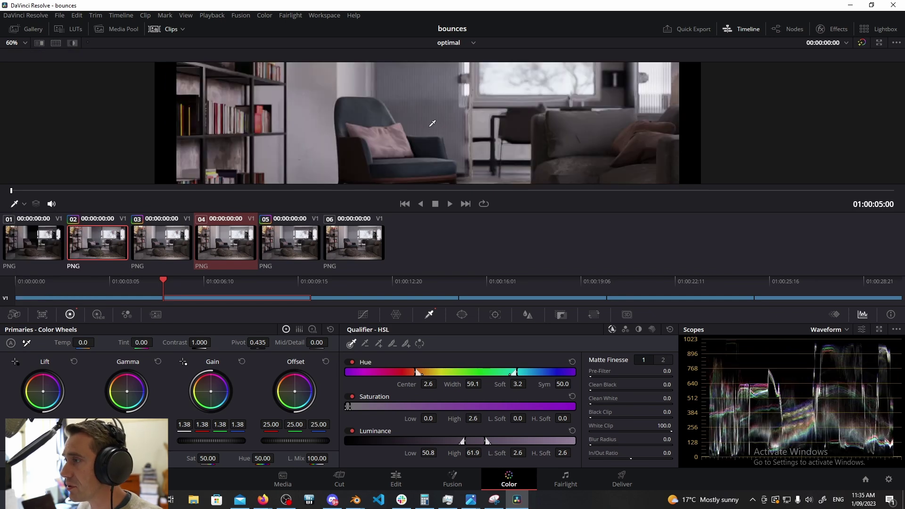
pyautogui.click(438, 115)
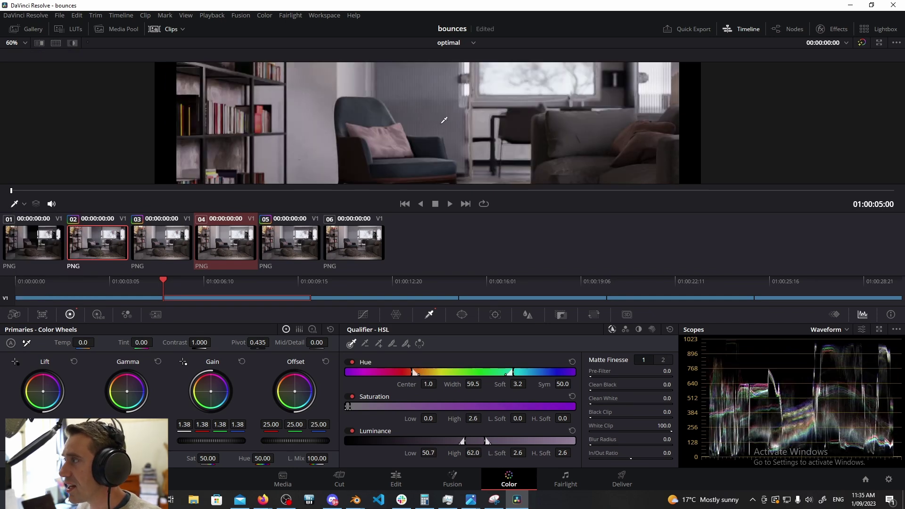
# Step: Test brightening and darkening with the Offset master wheel, then undo the offset change
pyautogui.scroll(-4, 473, 128)
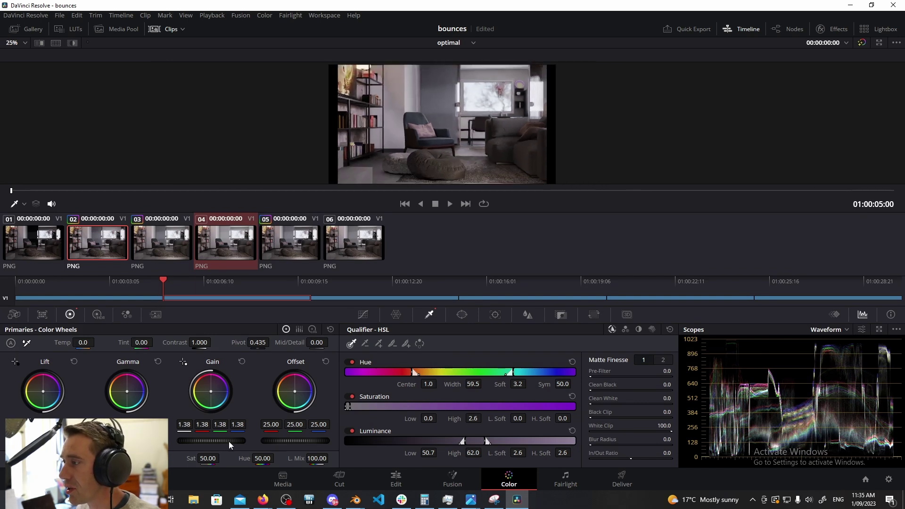
pyautogui.moveTo(284, 442); pyautogui.dragTo(323, 442)
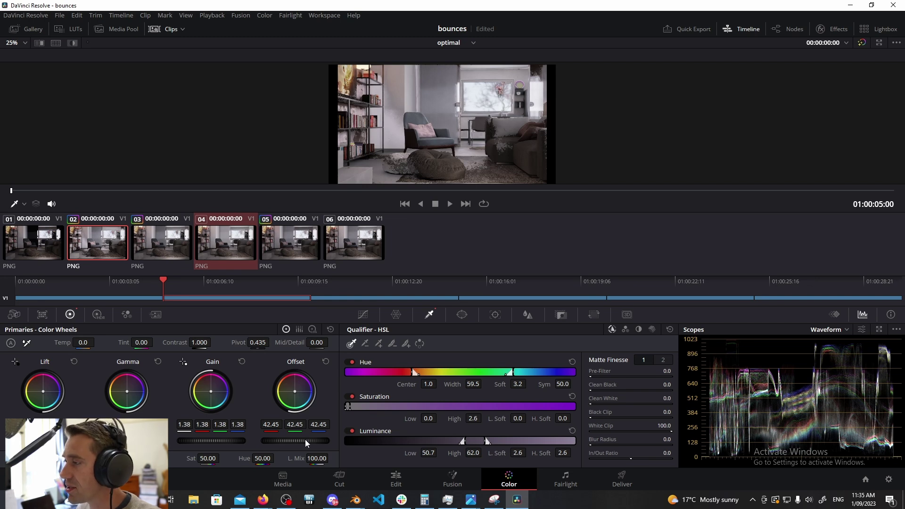
pyautogui.moveTo(306, 441)
pyautogui.mouseDown()
pyautogui.moveTo(271, 441)
pyautogui.moveTo(294, 441)
pyautogui.mouseUp()
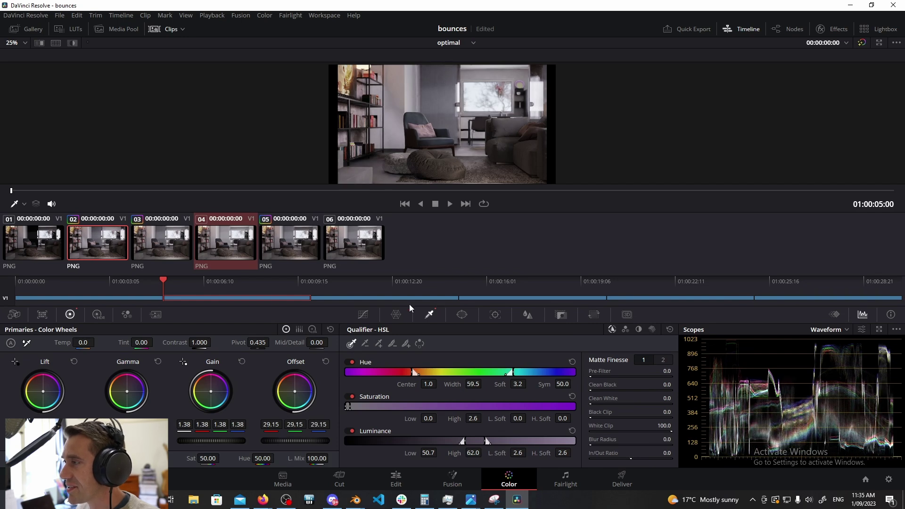
pyautogui.hotkey('ctrl', 'z')
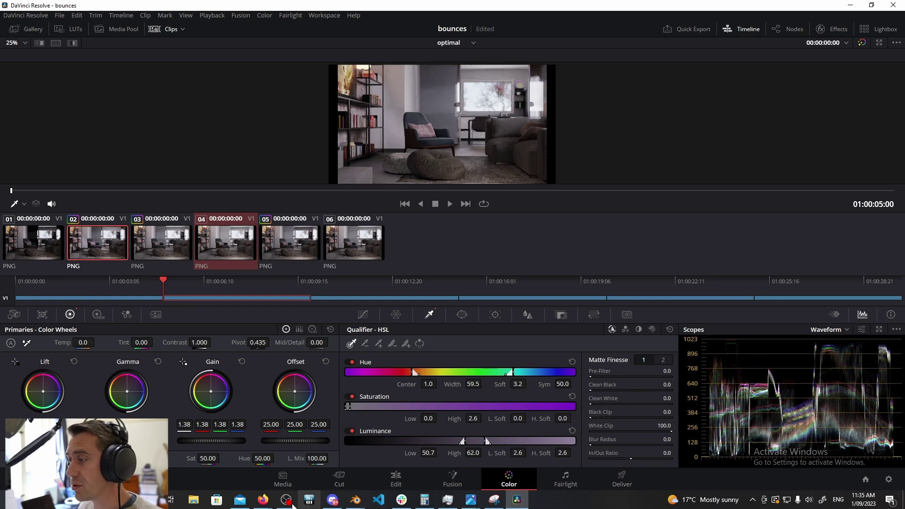
pyautogui.click(495, 467)
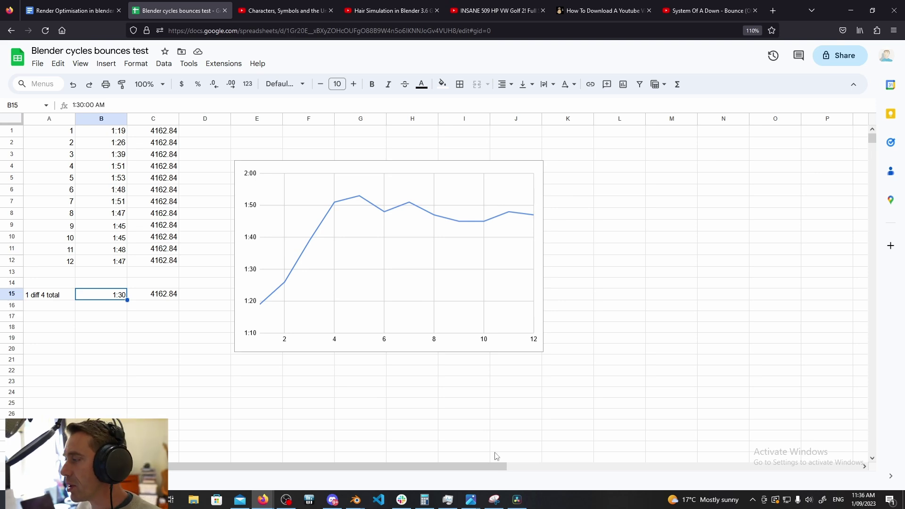
# Step: Step back to render clip 01 full screen in Resolve, then bring Blender forward
pyautogui.click(517, 499)
pyautogui.press('Up')
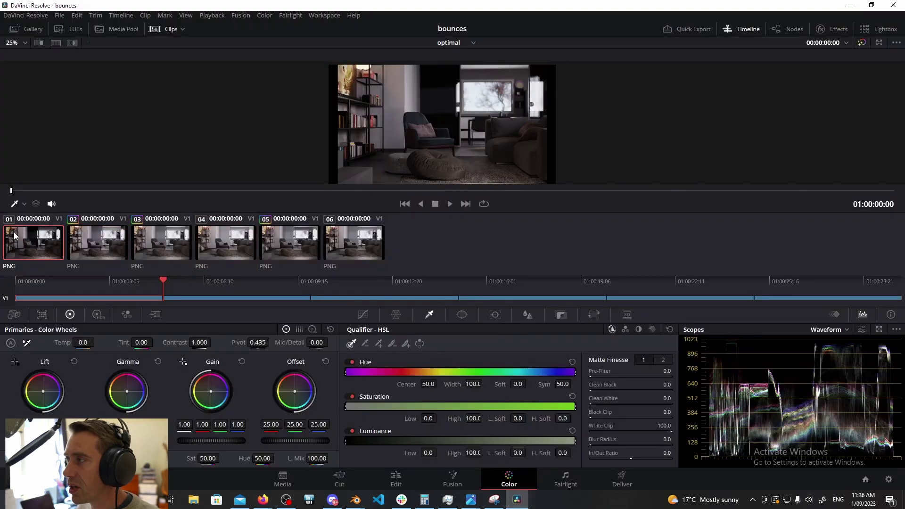
pyautogui.hotkey('ctrl', 'f')
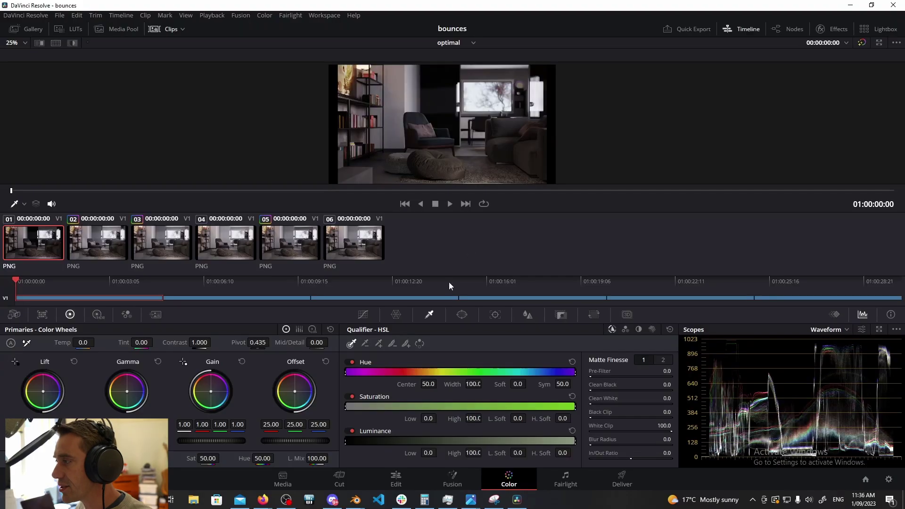
pyautogui.moveTo(361, 500)
pyautogui.click(311, 446)
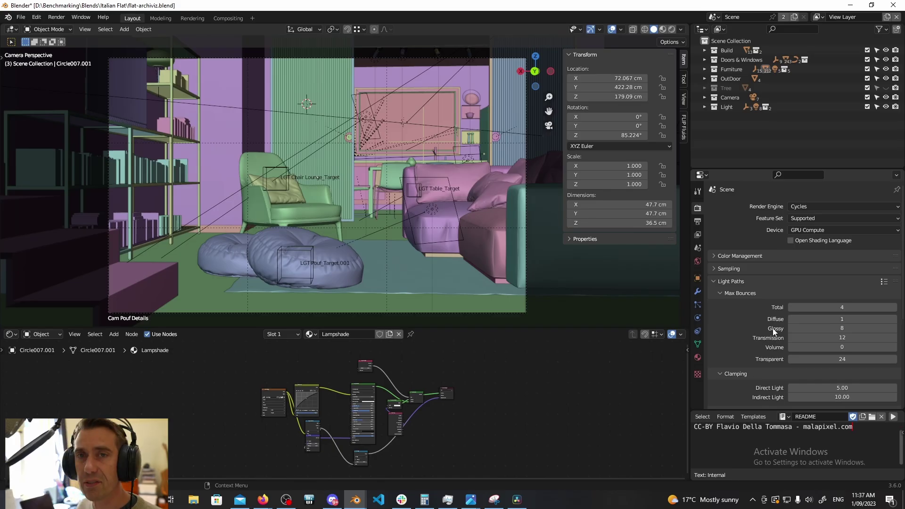
# Step: Play the side-by-side living-room render comparison full screen
pyautogui.click(517, 499)
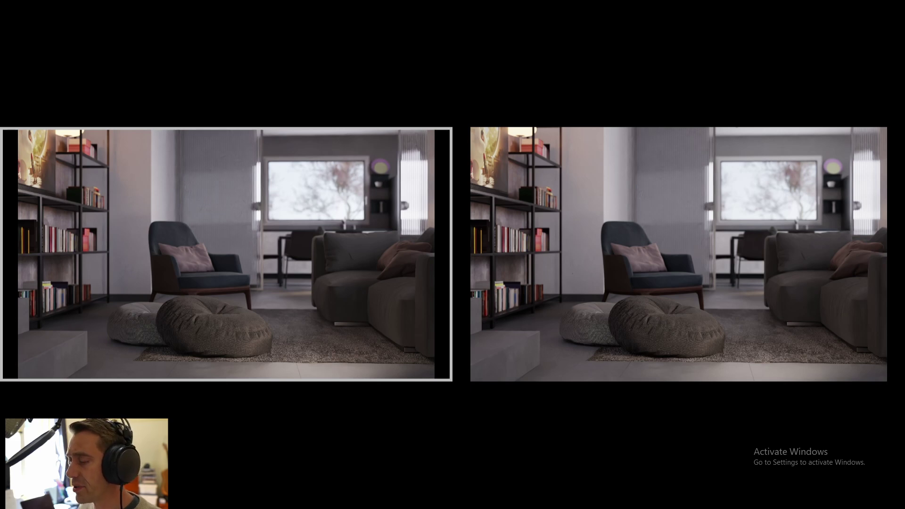
# Step: Return to the Color page and compare render clips 05 and 06 side by side
pyautogui.hotkey('alt', 'Tab')
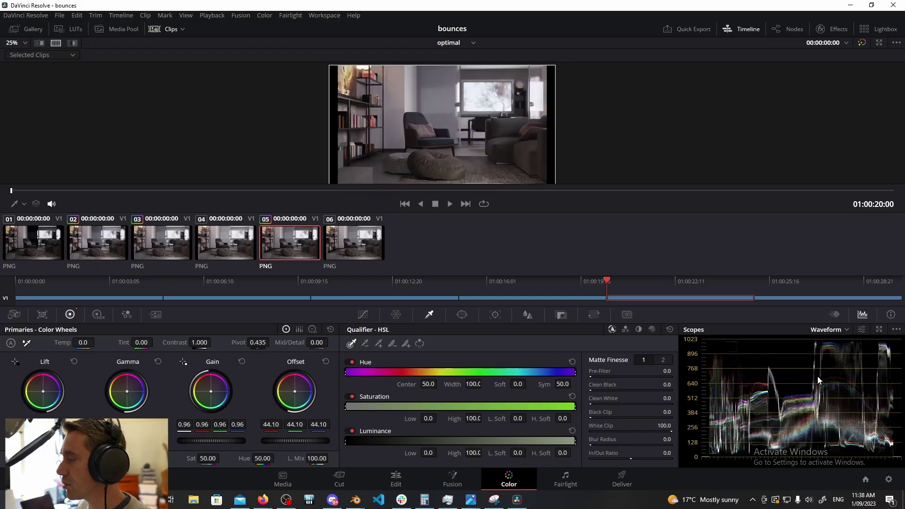
pyautogui.keyDown('ctrl'); pyautogui.click(359, 251); pyautogui.keyUp('ctrl')
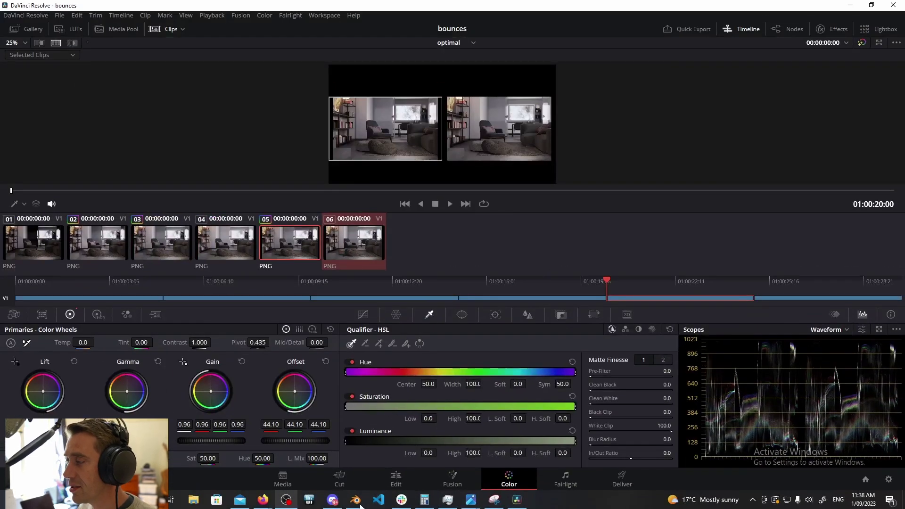
# Step: Review the bounce render-time chart in Google Sheets, then return to Blender's flat-archviz camera view
pyautogui.click(263, 500)
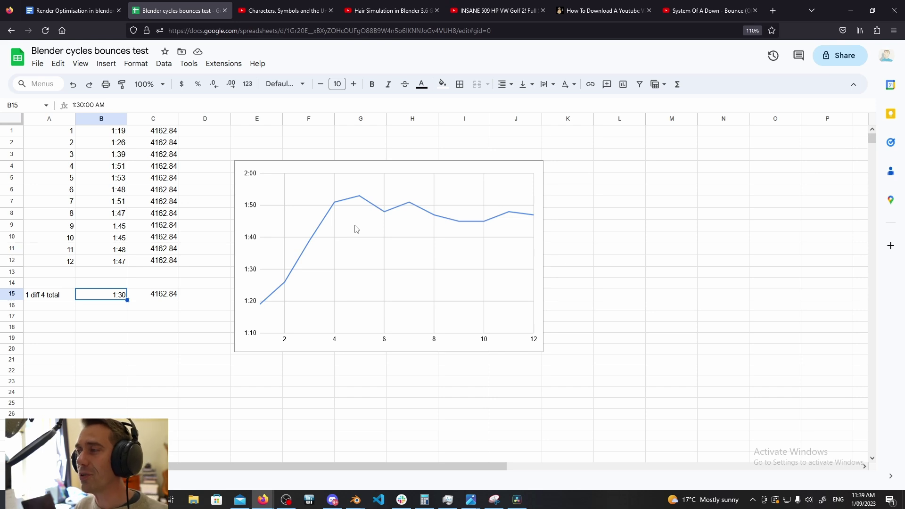
pyautogui.moveTo(355, 499)
pyautogui.click(340, 478)
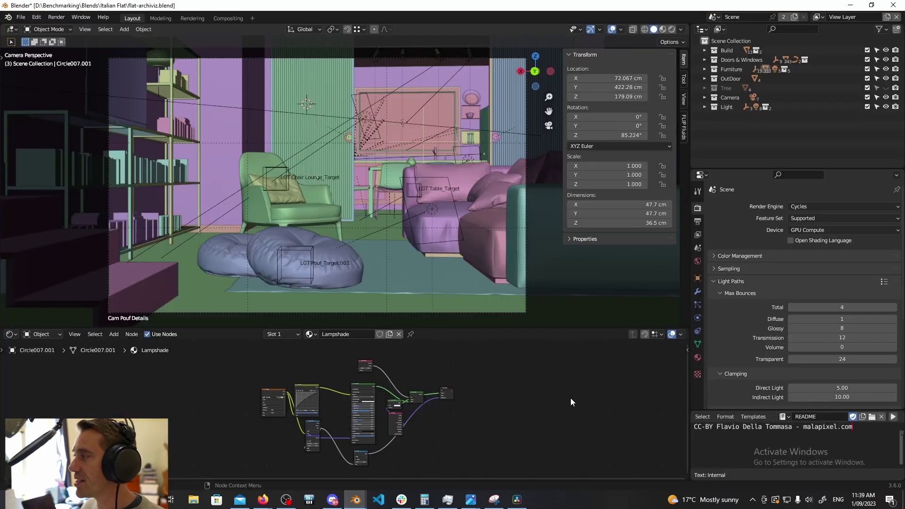